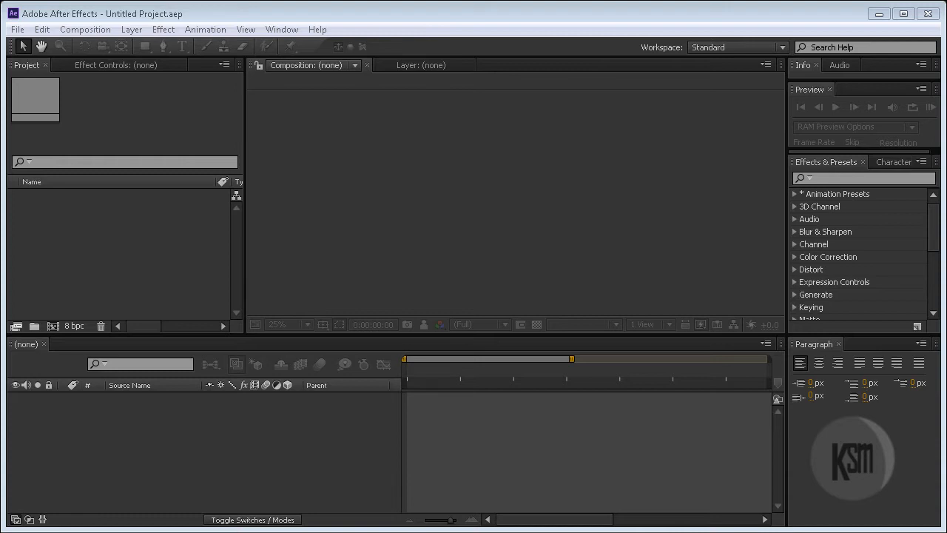
- Create a new 1280 x 720 composition named Tutorial
{"action": "left_click", "coordinate": [88, 30]}
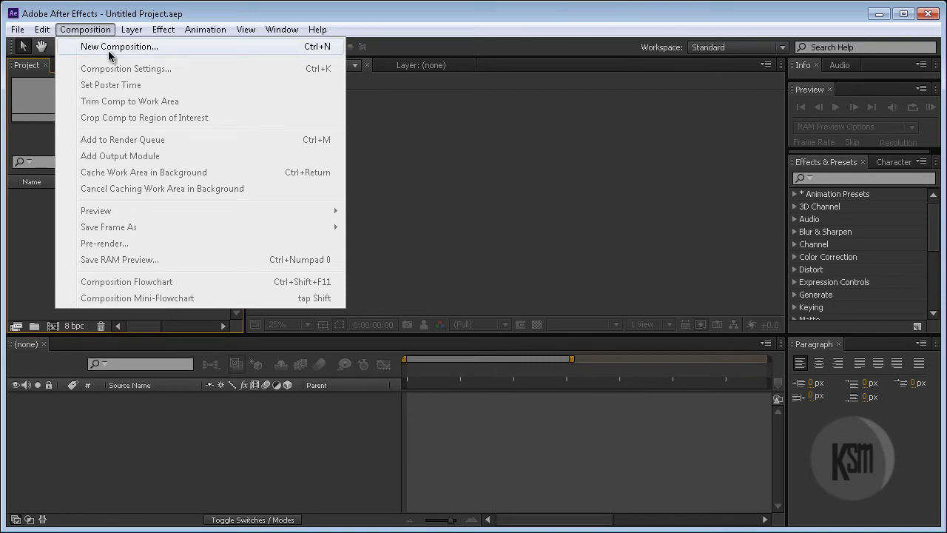
{"action": "left_click", "coordinate": [110, 49]}
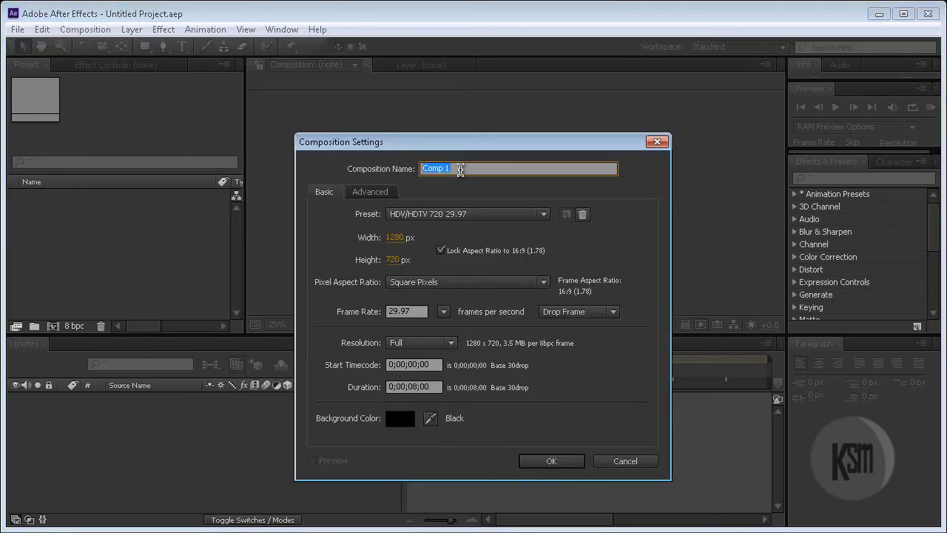
{"action": "left_click_drag", "start_coordinate": [461, 170], "coordinate": [419, 169]}
{"action": "type", "text": "Tutorial"}
{"action": "left_click", "coordinate": [551, 463]}
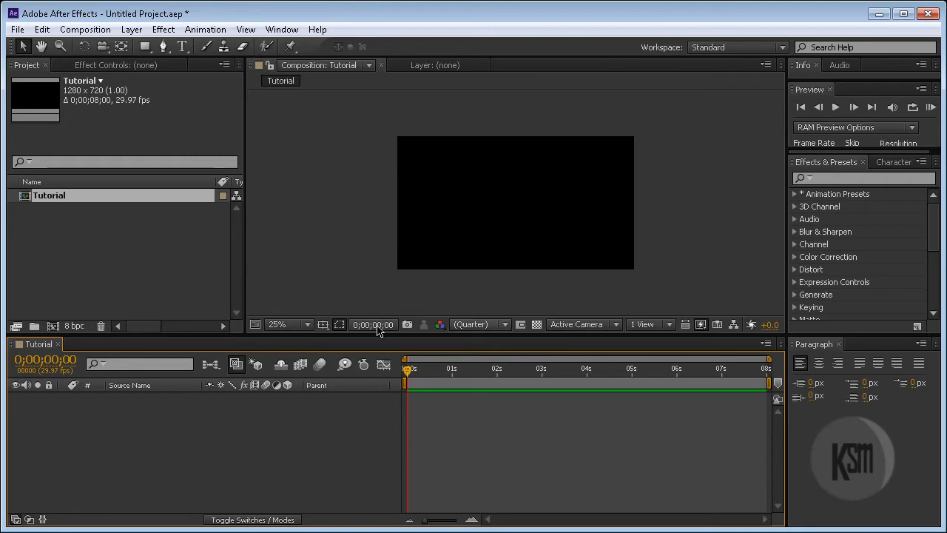
- Add a new black solid layer matching the composition size
{"action": "right_click", "coordinate": [184, 437]}
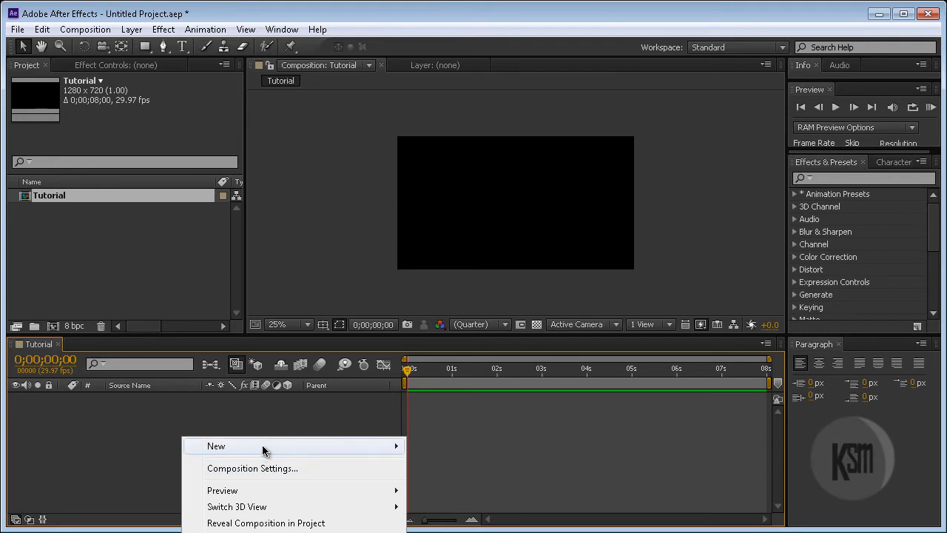
{"action": "mouse_move", "coordinate": [262, 446]}
{"action": "left_click", "coordinate": [435, 484]}
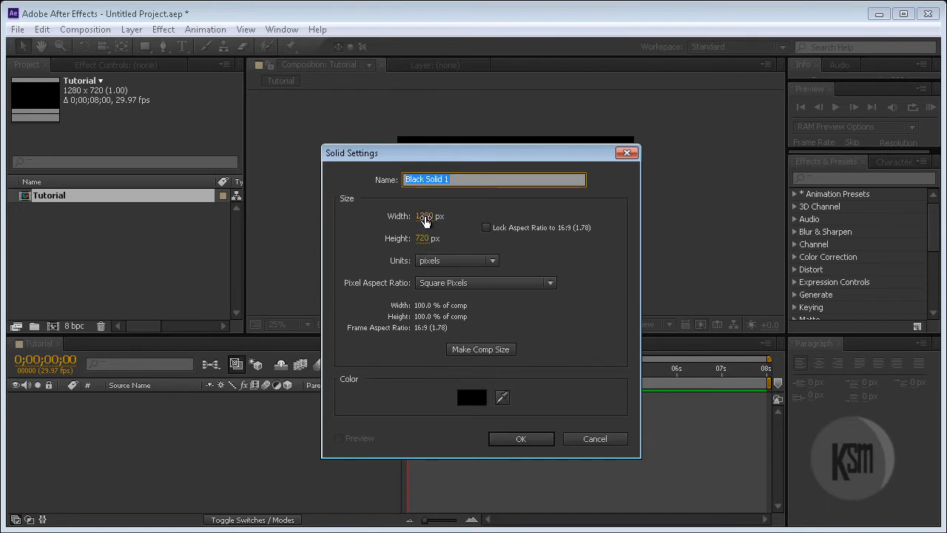
{"action": "left_click", "coordinate": [490, 354]}
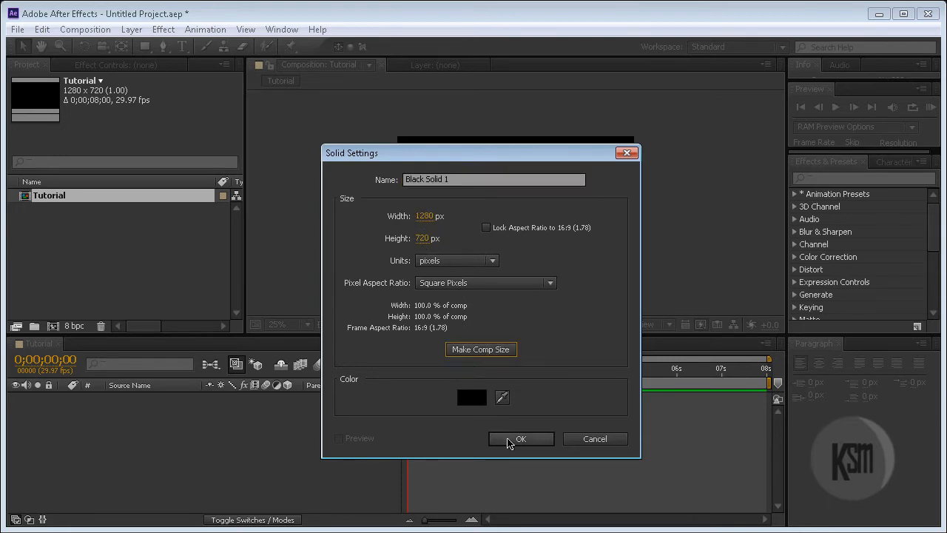
{"action": "left_click", "coordinate": [511, 440]}
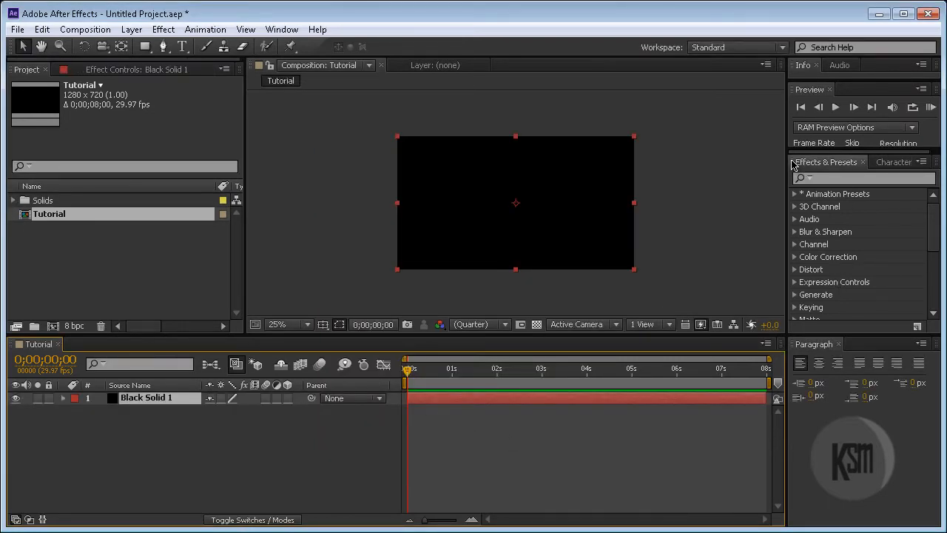
- Search the effects for "Grad" and apply the Image - Creative colorize gradient preset to the black solid
{"action": "left_click", "coordinate": [821, 167]}
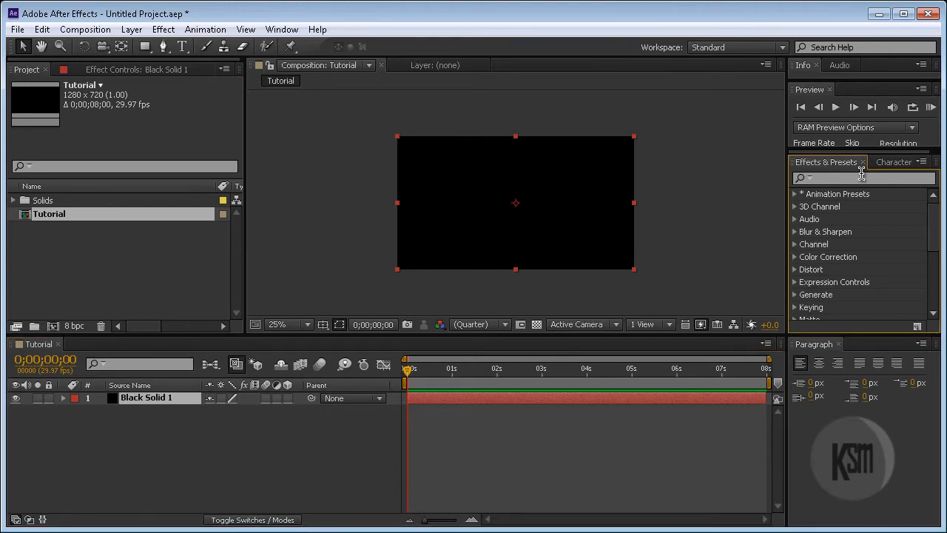
{"action": "left_click", "coordinate": [827, 177]}
{"action": "type", "text": "Grad"}
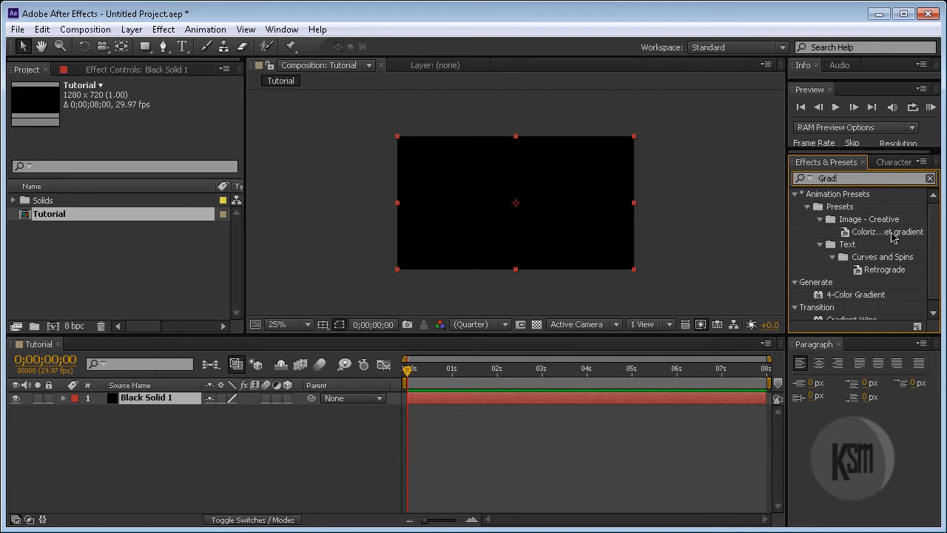
{"action": "left_click_drag", "start_coordinate": [894, 236], "coordinate": [189, 398]}
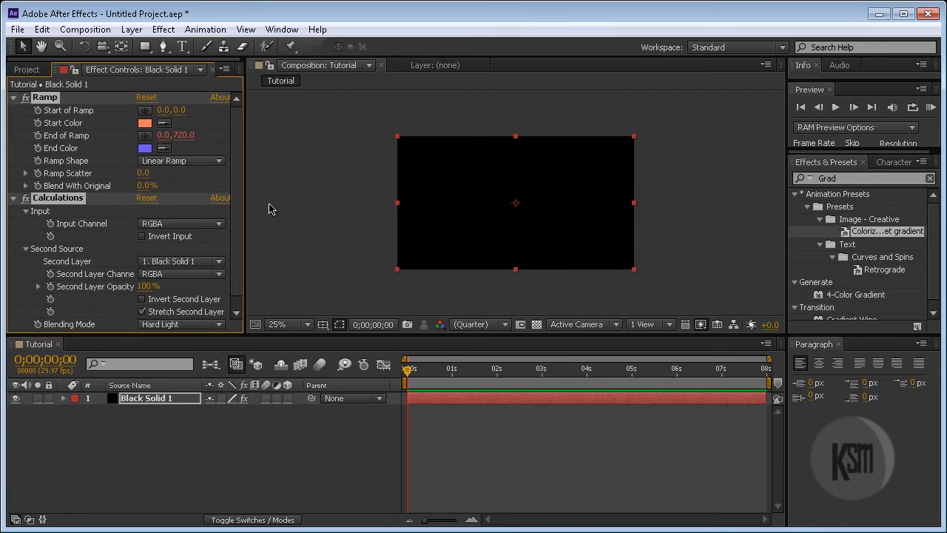
- Set the blending mode of the solid's Calculations effect to Soft Light
{"action": "scroll", "coordinate": [241, 210], "scroll_direction": "down", "scroll_amount": 1}
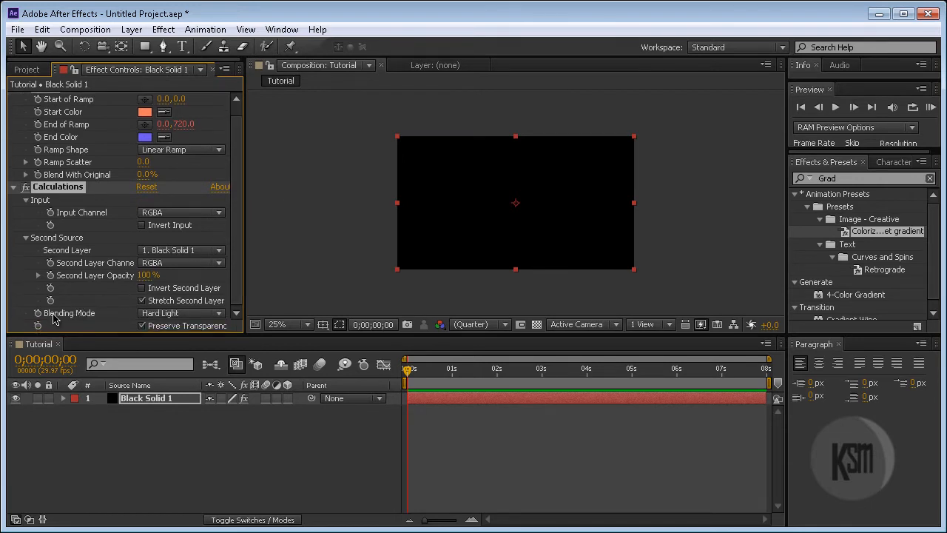
{"action": "left_click", "coordinate": [219, 313]}
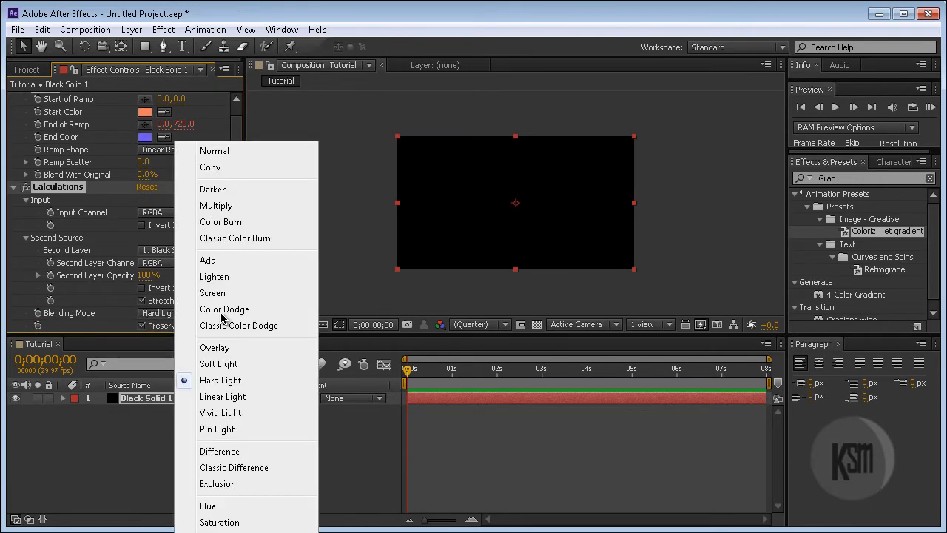
{"action": "left_click", "coordinate": [233, 364]}
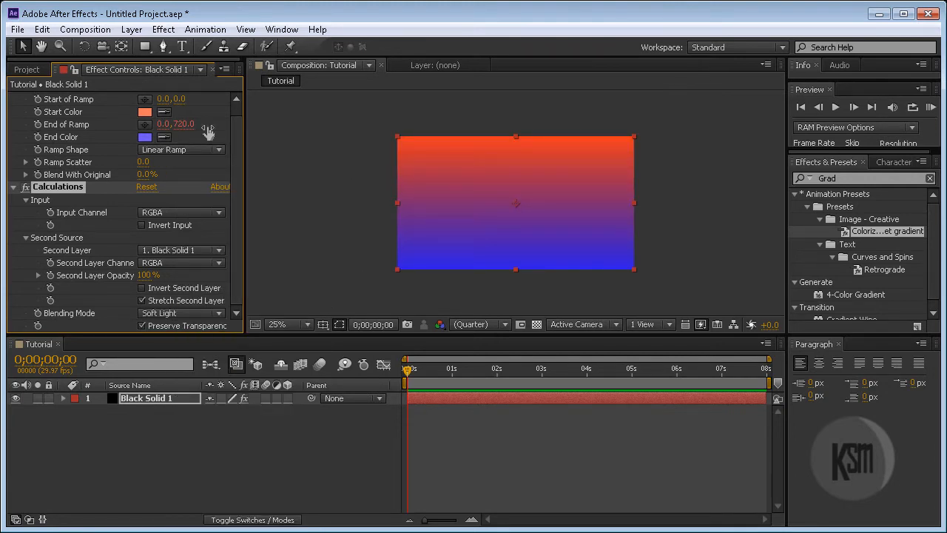
- Place the ramp's start point near the frame centre, at about 644, 364, and set the ramp shape to Radial Ramp
{"action": "scroll", "coordinate": [233, 122], "scroll_direction": "up", "scroll_amount": 1}
{"action": "scroll", "coordinate": [234, 122], "scroll_direction": "up", "scroll_amount": 1}
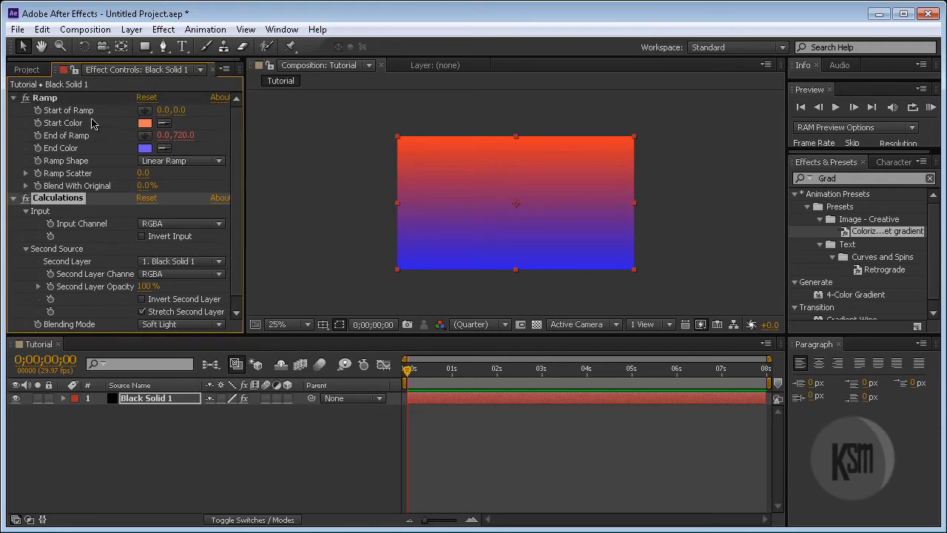
{"action": "left_click", "coordinate": [145, 111]}
{"action": "left_click", "coordinate": [470, 187]}
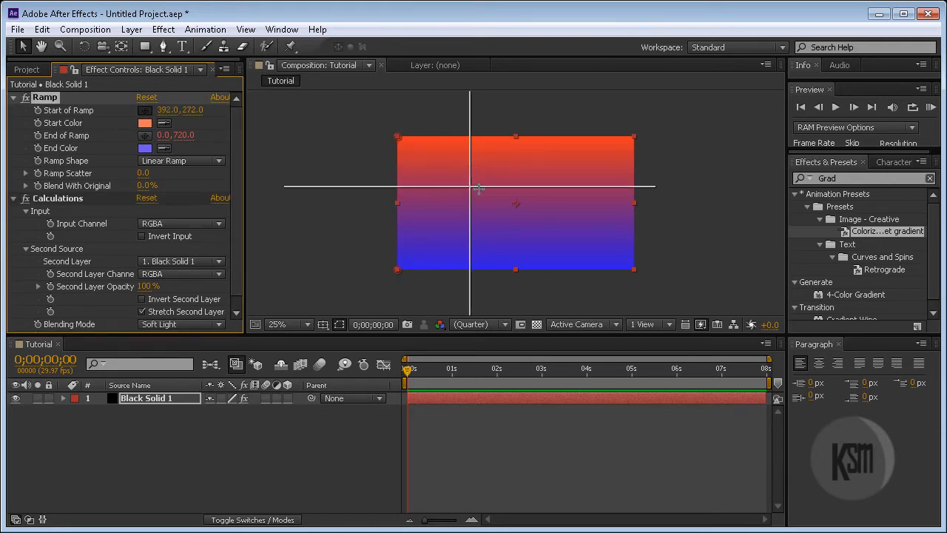
{"action": "left_click_drag", "start_coordinate": [479, 188], "coordinate": [520, 209]}
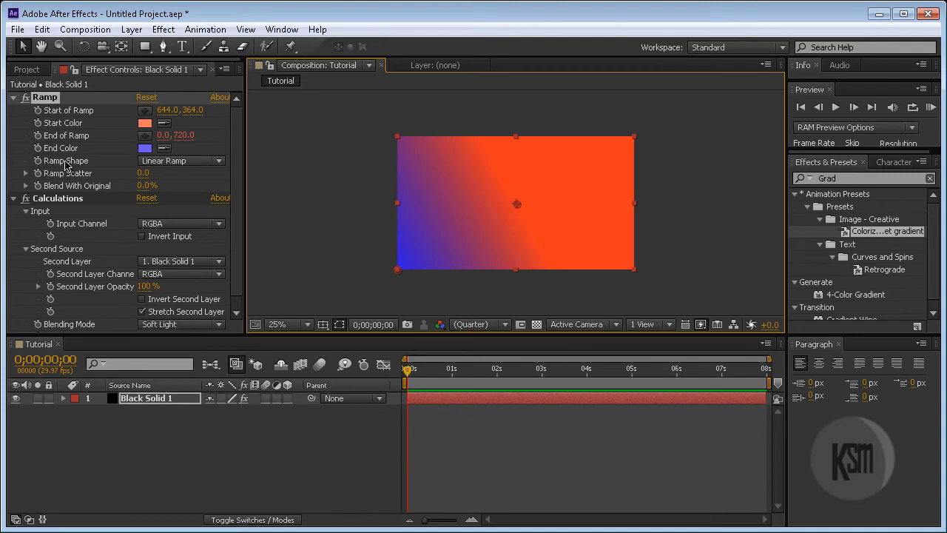
{"action": "left_click", "coordinate": [219, 161]}
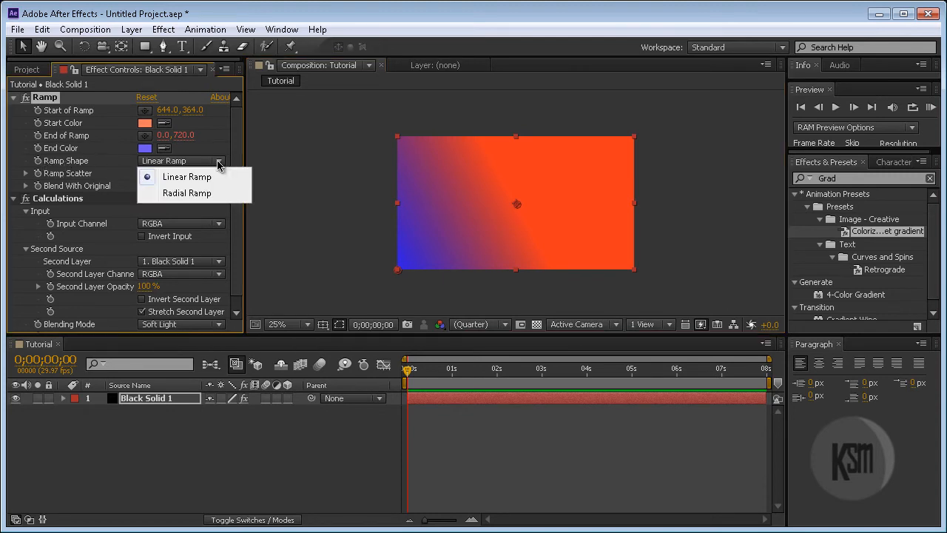
{"action": "left_click", "coordinate": [198, 193]}
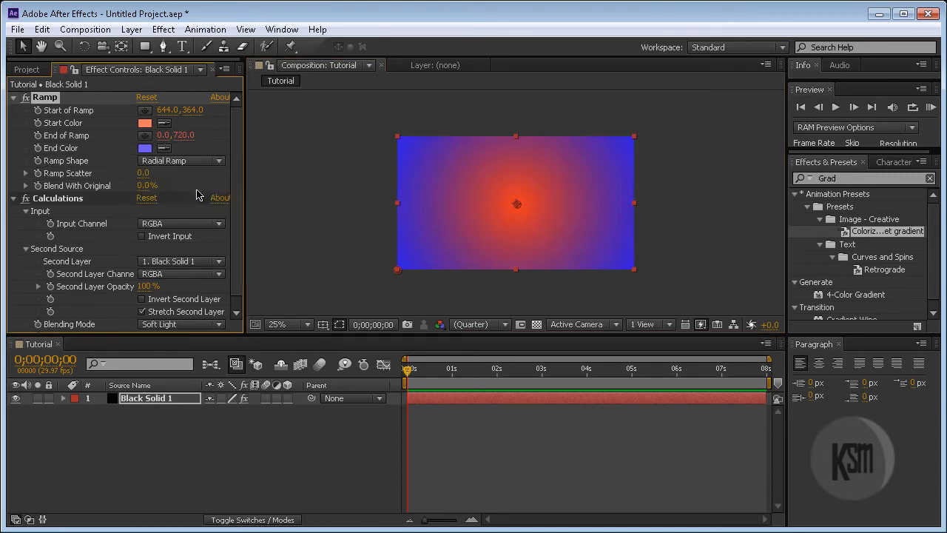
- Set the ramp's start color to grey and its end color to dark grey 535353
{"action": "left_click", "coordinate": [145, 124]}
{"action": "mouse_move", "coordinate": [332, 319]}
{"action": "left_mouse_down"}
{"action": "mouse_move", "coordinate": [298, 311]}
{"action": "mouse_move", "coordinate": [302, 325]}
{"action": "mouse_move", "coordinate": [275, 357]}
{"action": "mouse_move", "coordinate": [273, 347]}
{"action": "left_mouse_up"}
{"action": "left_click", "coordinate": [618, 235]}
{"action": "left_click", "coordinate": [147, 148]}
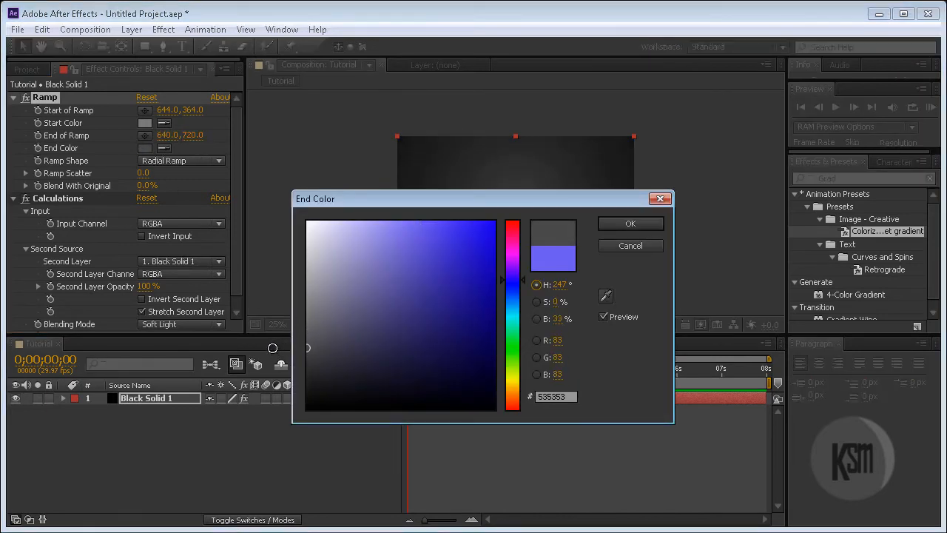
{"action": "left_click", "coordinate": [606, 227]}
{"action": "key", "text": "period"}
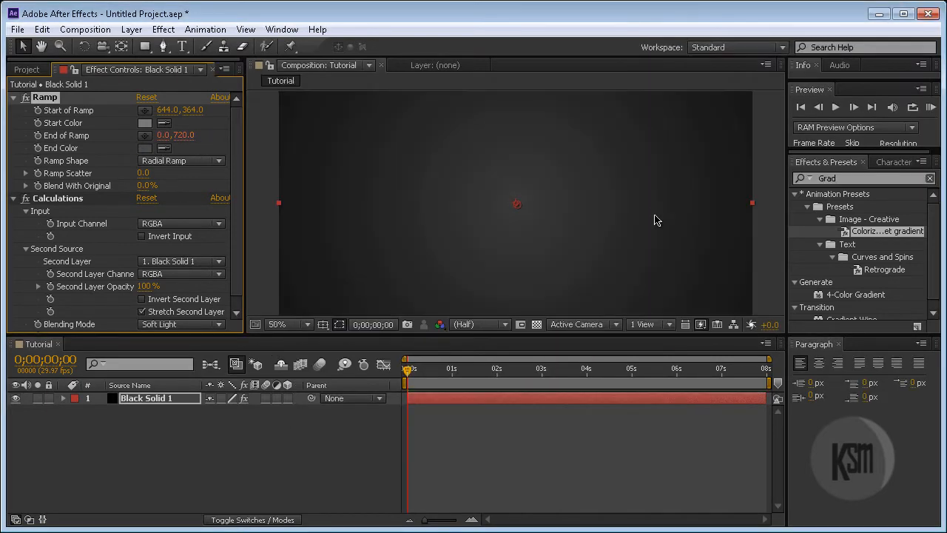
{"action": "key", "text": "comma"}
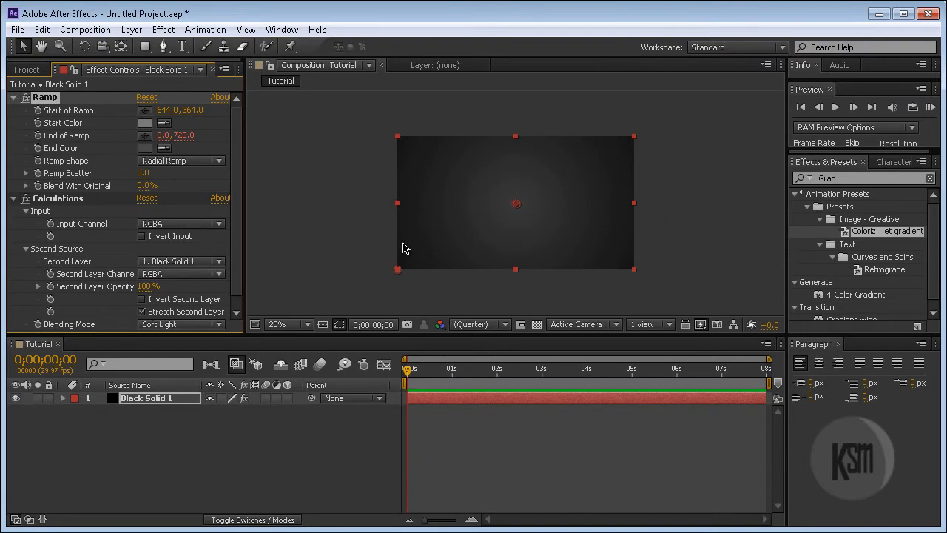
- Add a text layer reading "THE" and place it left of the frame centre at mid-height
{"action": "left_click", "coordinate": [181, 48]}
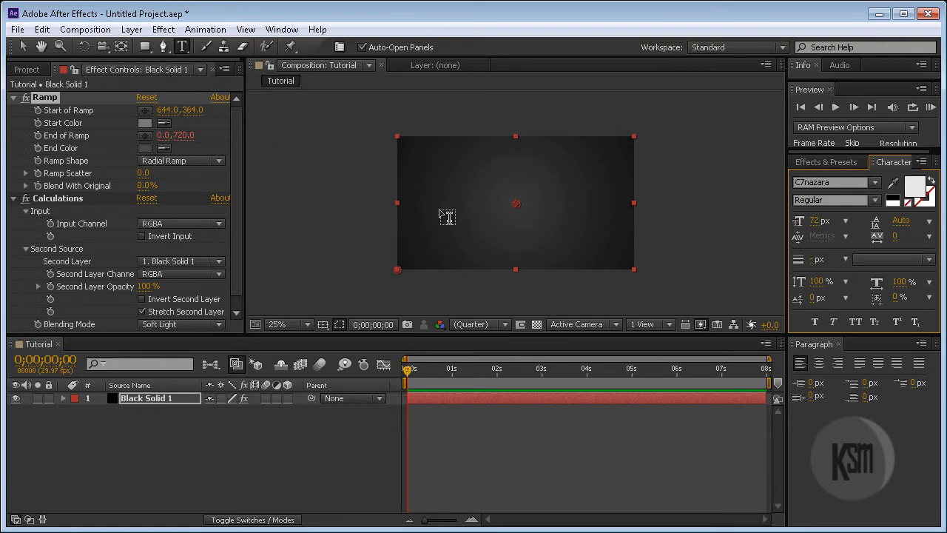
{"action": "left_click", "coordinate": [466, 177]}
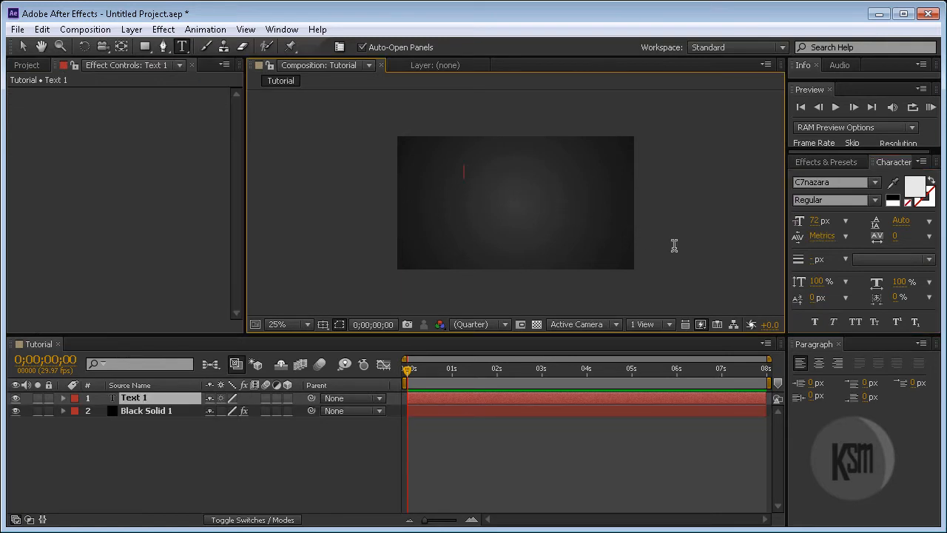
{"action": "type", "text": "K"}
{"action": "left_click", "coordinate": [24, 47]}
{"action": "left_click_drag", "start_coordinate": [483, 174], "coordinate": [481, 208]}
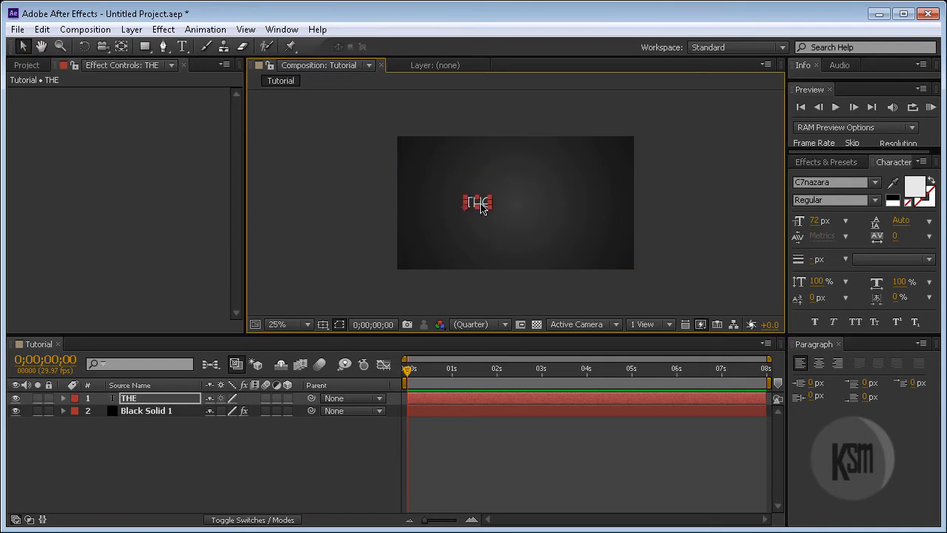
- Add a separate text layer reading "TUTORIAL" beside the word THE, aligned with it
{"action": "left_click", "coordinate": [182, 46]}
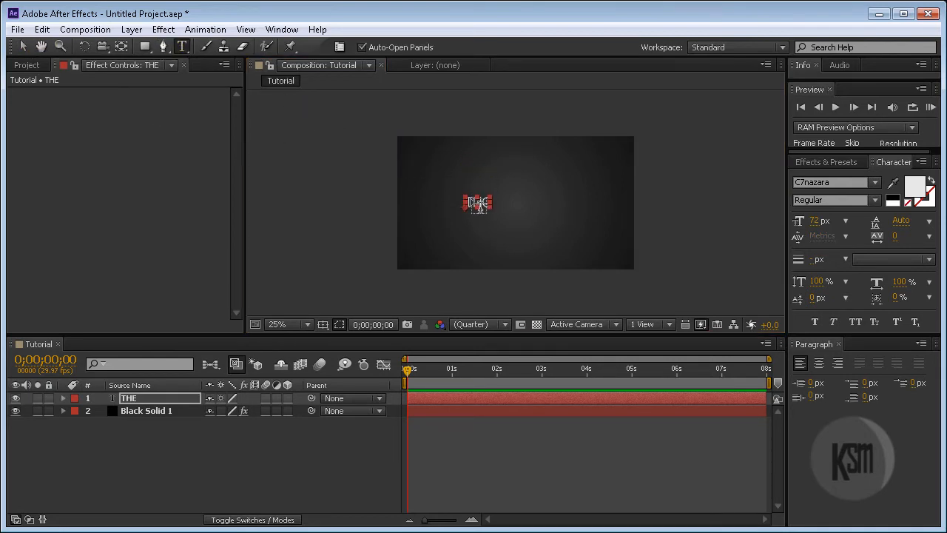
{"action": "left_click", "coordinate": [510, 201]}
{"action": "type", "text": "TUTORIAL"}
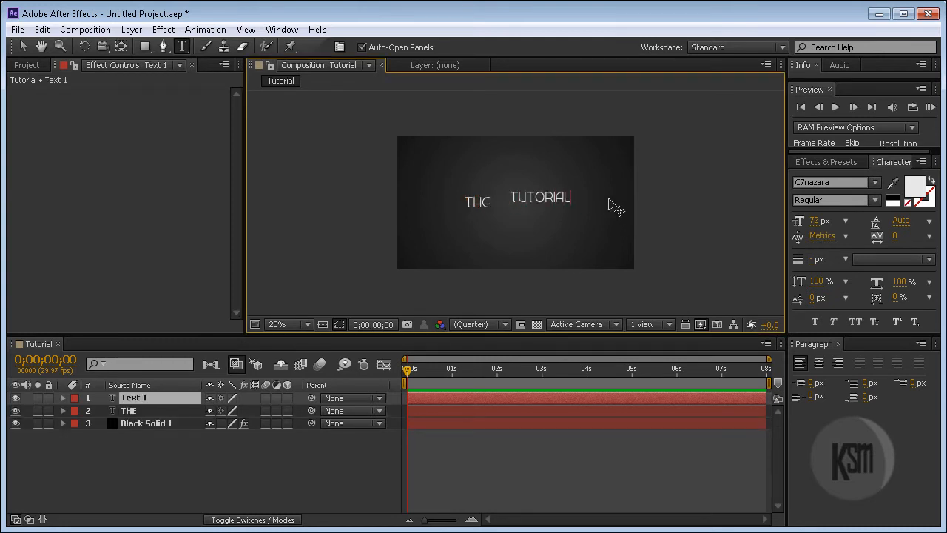
{"action": "key", "text": "KP_Enter"}
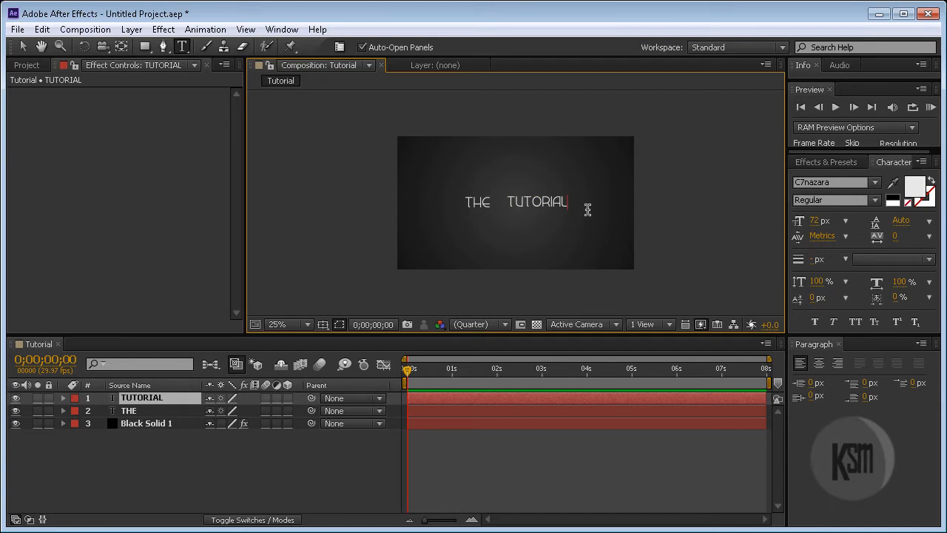
- Show the Title/Action Safe guides and nudge the THE and TUTORIAL text layers together to centre them in the frame
{"action": "left_click", "coordinate": [323, 325]}
{"action": "left_click", "coordinate": [331, 334]}
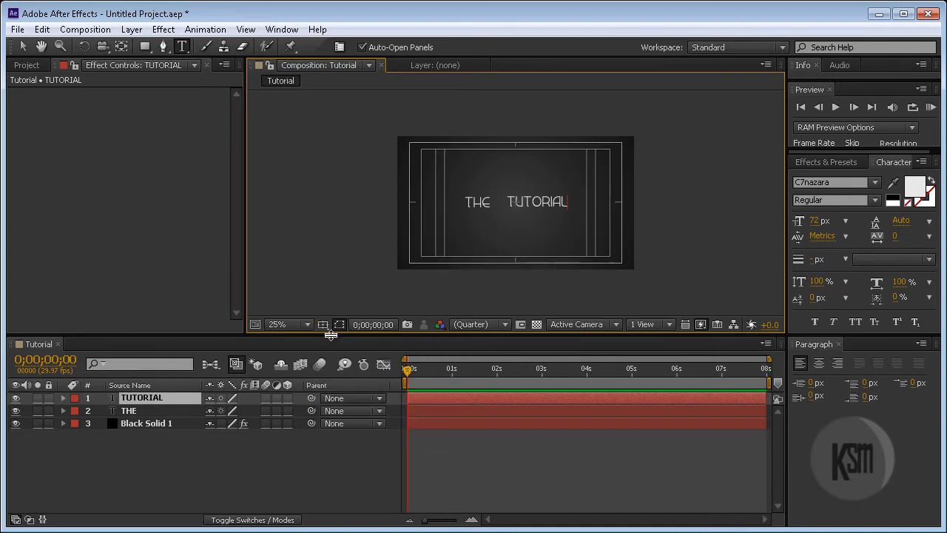
{"action": "left_click", "coordinate": [159, 411]}
{"action": "left_click", "coordinate": [180, 398], "text": "shift"}
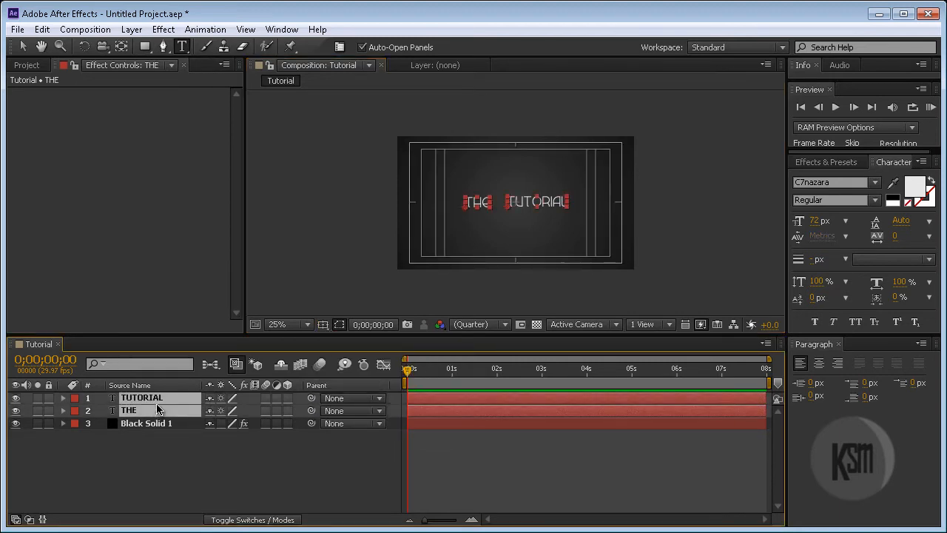
{"action": "key", "text": "v"}
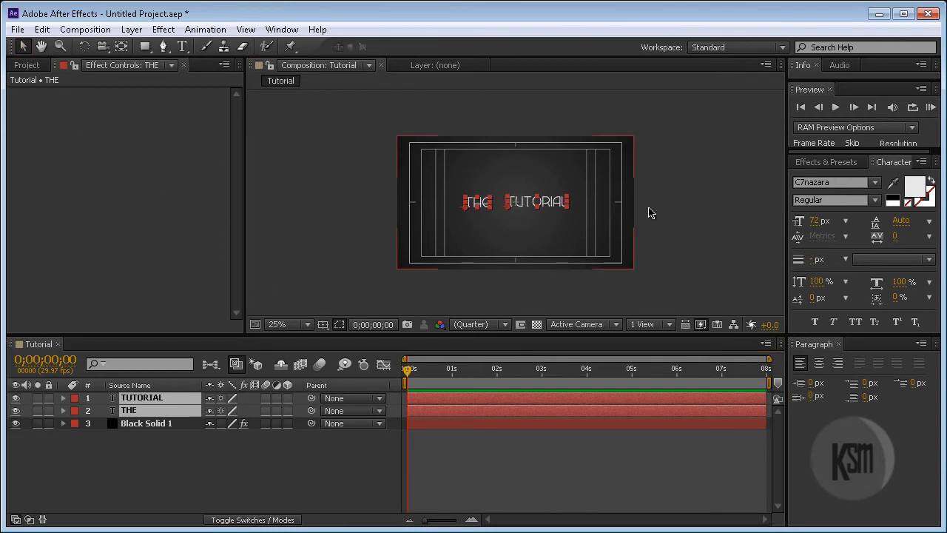
{"action": "key", "text": "shift+Right"}
{"action": "key", "text": "Left"}
{"action": "key", "text": "Left"}
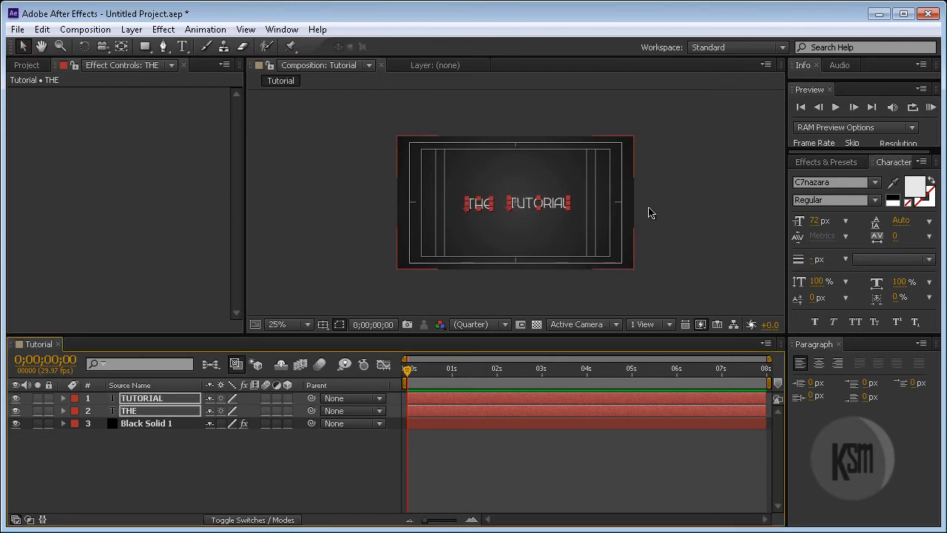
{"action": "key", "text": "Down"}
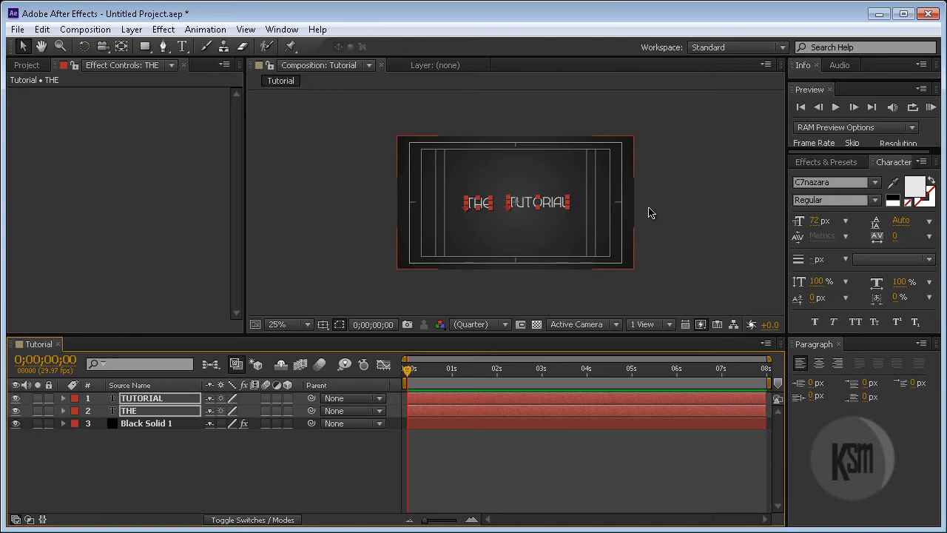
- Hide the Title/Action Safe guides in the composition view
{"action": "left_click", "coordinate": [322, 324]}
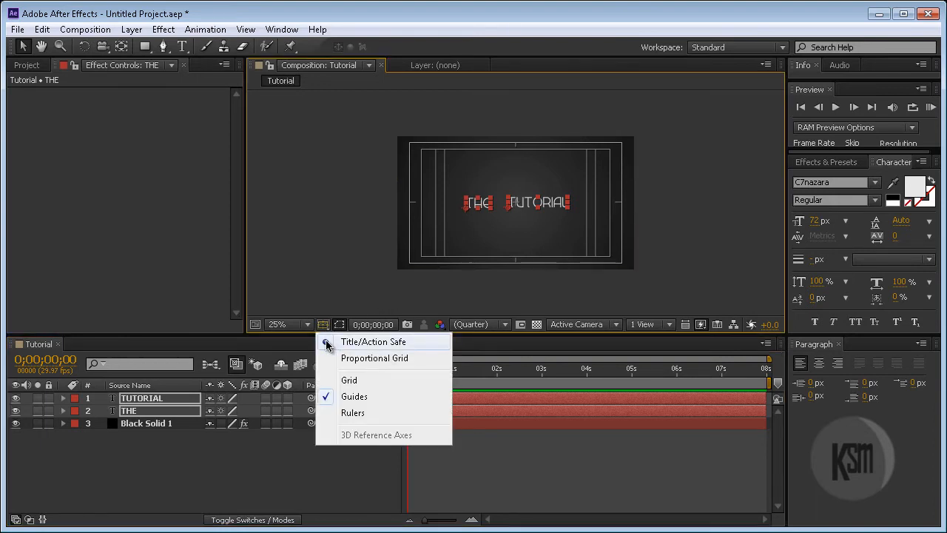
{"action": "left_click", "coordinate": [384, 344]}
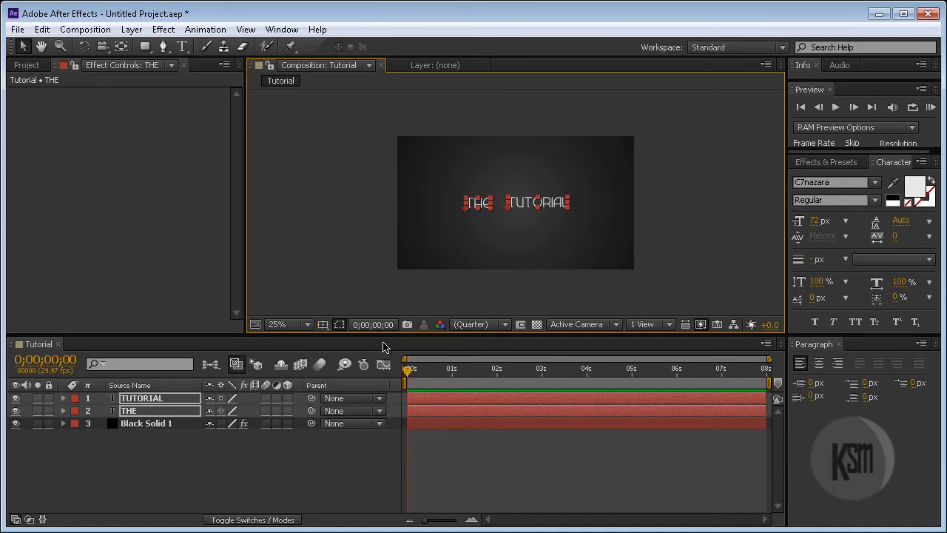
{"action": "left_click", "coordinate": [152, 407]}
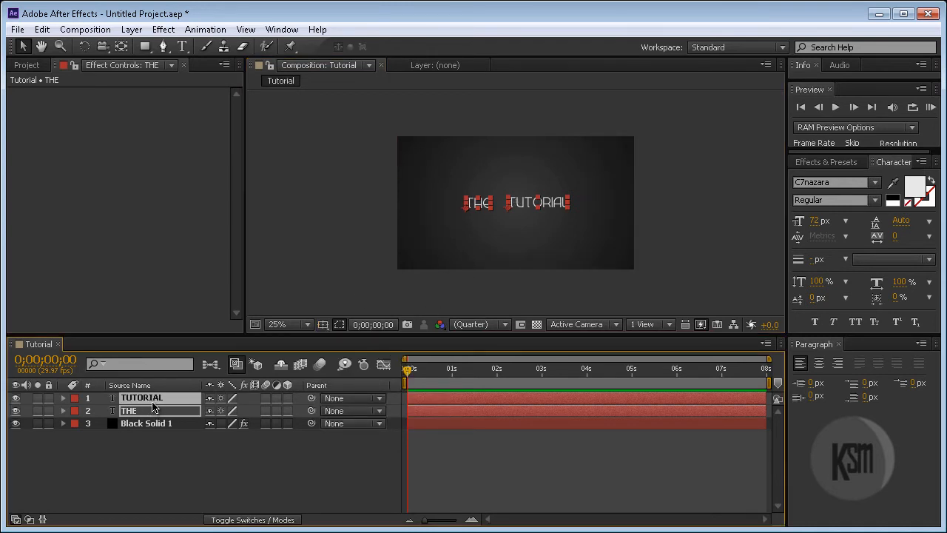
- Select the TUTORIAL and THE text layers together and expand the Transform properties of both
{"action": "left_click", "coordinate": [148, 412], "text": "ctrl"}
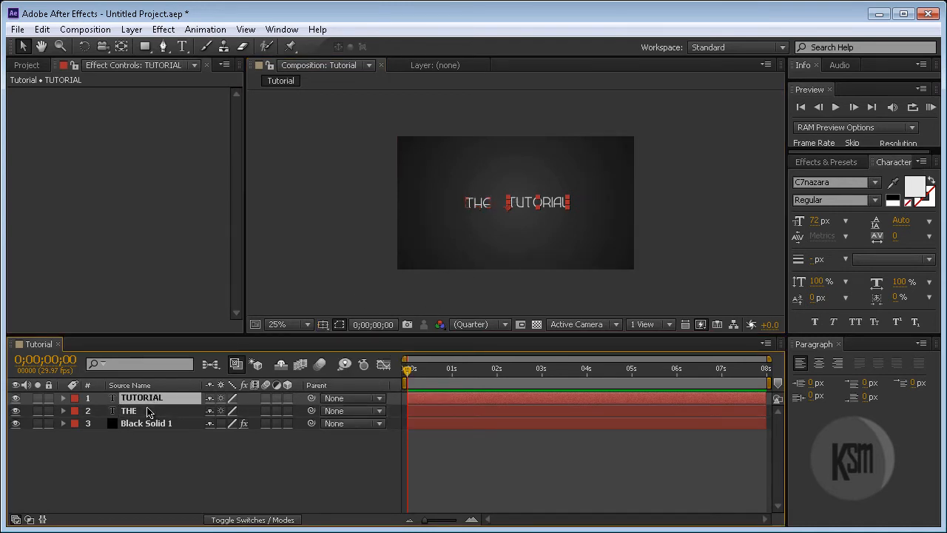
{"action": "left_click", "coordinate": [148, 413], "text": "ctrl"}
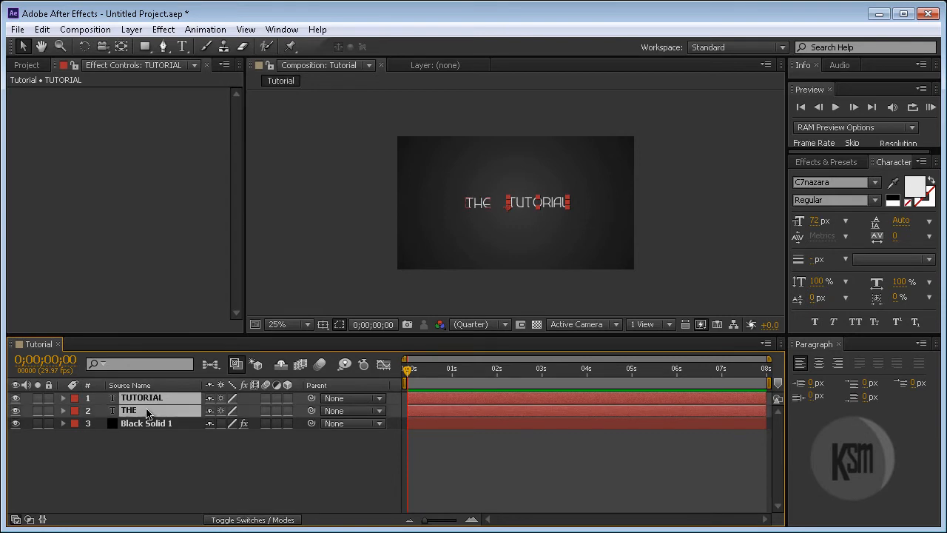
{"action": "left_click", "coordinate": [64, 399]}
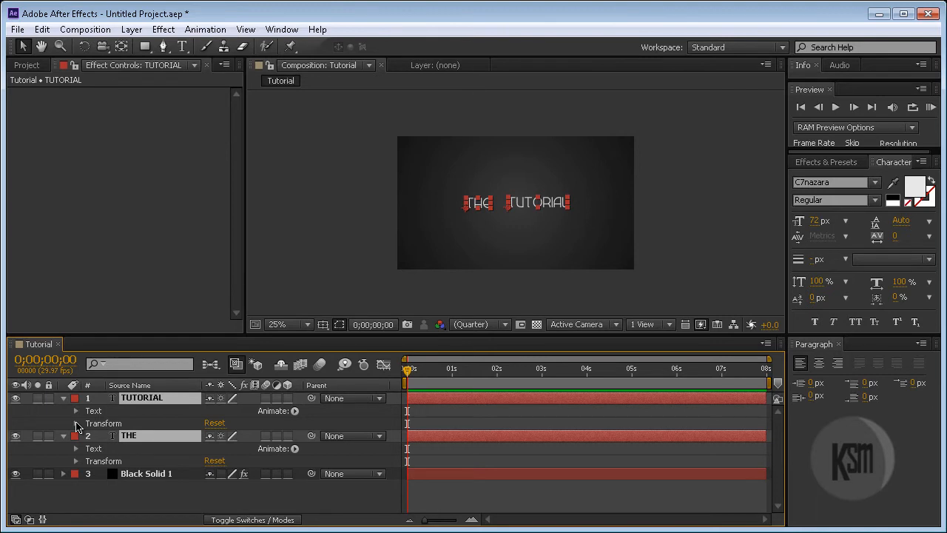
{"action": "left_click", "coordinate": [76, 423]}
{"action": "scroll", "coordinate": [82, 444], "scroll_direction": "down", "scroll_amount": 2}
{"action": "left_click", "coordinate": [76, 494]}
{"action": "scroll", "coordinate": [83, 485], "scroll_direction": "down", "scroll_amount": 2}
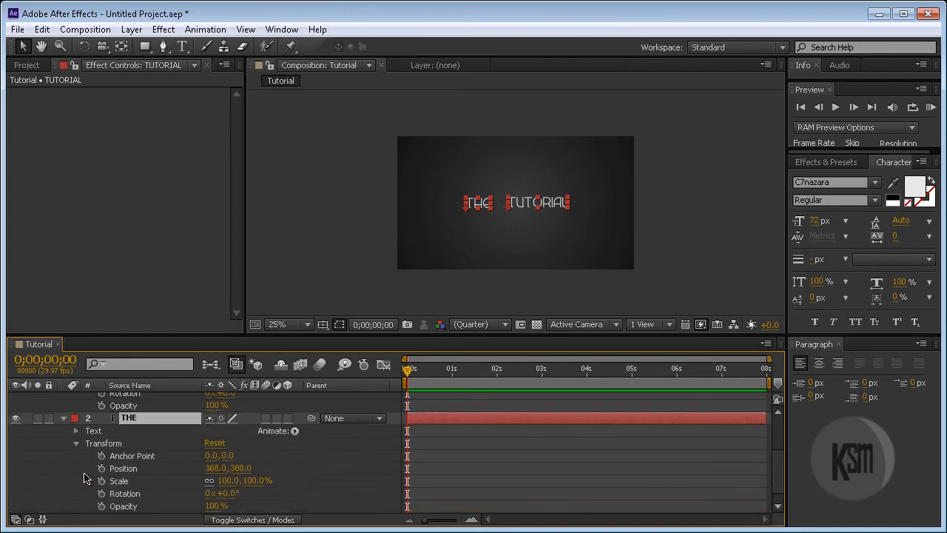
{"action": "scroll", "coordinate": [167, 465], "scroll_direction": "up", "scroll_amount": 3}
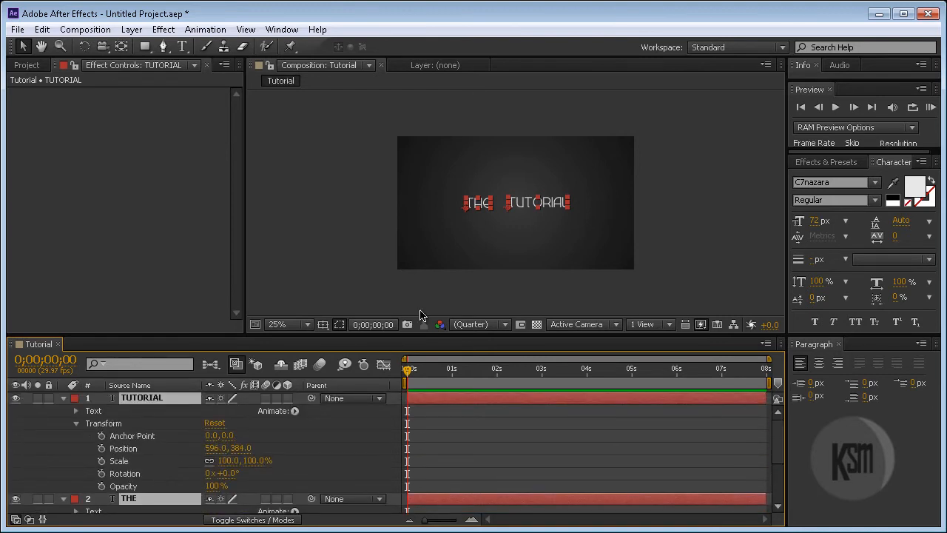
- Set a Position keyframe for both text layers at 0;00;03;15, keeping the words in their centred places
{"action": "left_click_drag", "start_coordinate": [408, 369], "coordinate": [566, 382]}
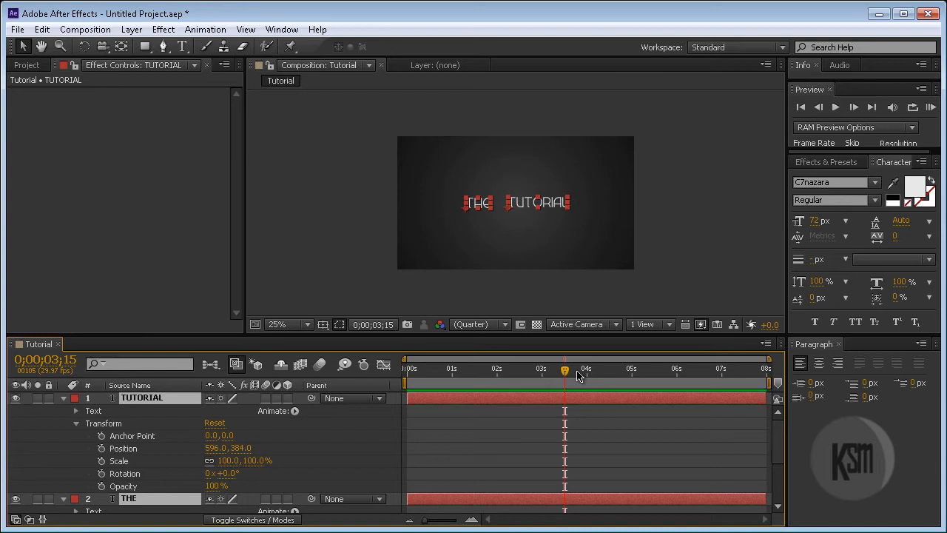
{"action": "left_click", "coordinate": [102, 449]}
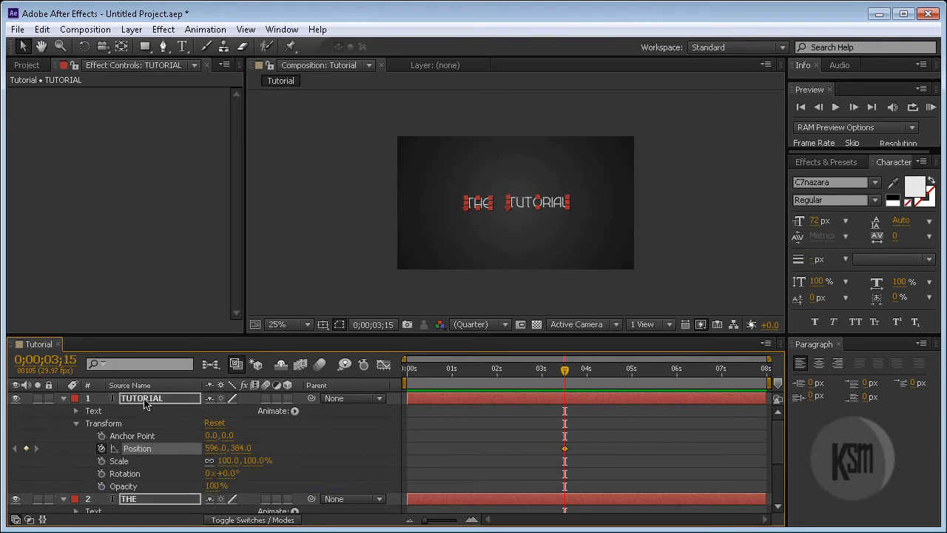
{"action": "left_click_drag", "start_coordinate": [778, 440], "coordinate": [782, 479]}
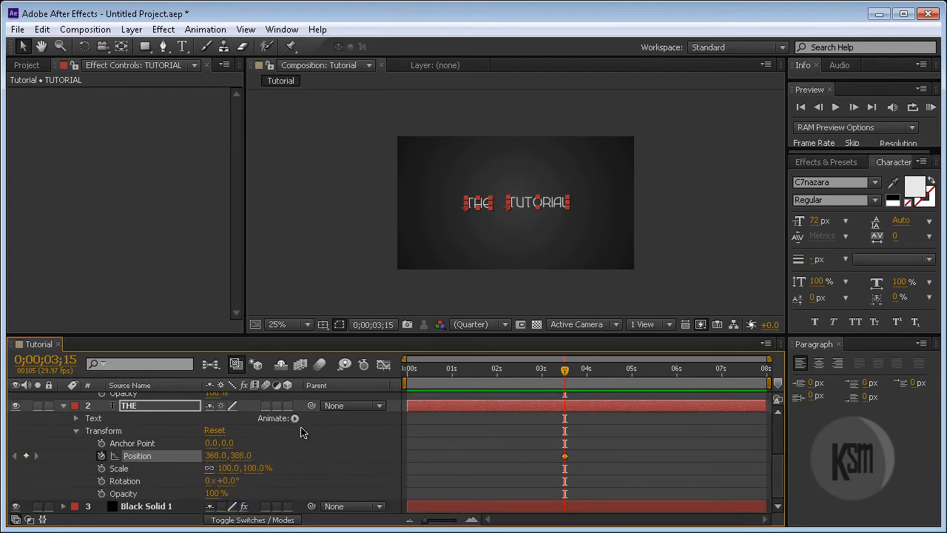
{"action": "left_click_drag", "start_coordinate": [782, 478], "coordinate": [778, 478]}
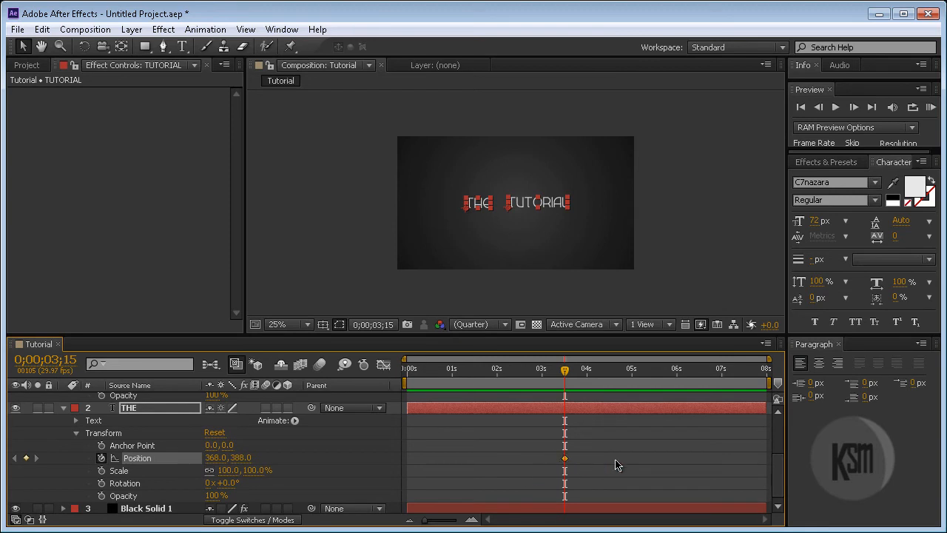
{"action": "left_click_drag", "start_coordinate": [782, 460], "coordinate": [781, 427]}
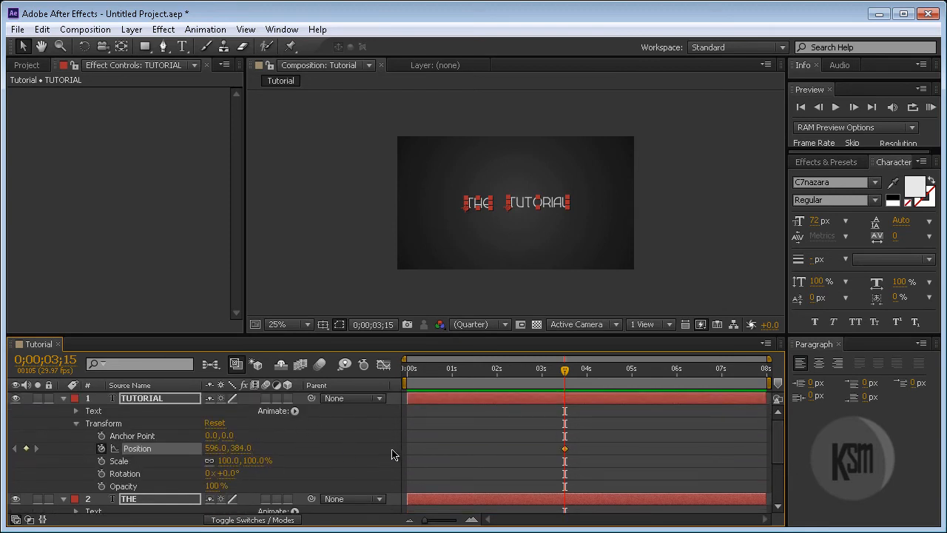
- At 0;00;00;00, move only the TUTORIAL layer horizontally out past the frame's right edge, to position 1316, 384
{"action": "mouse_move", "coordinate": [566, 451]}
{"action": "left_click_drag", "start_coordinate": [564, 373], "coordinate": [408, 366]}
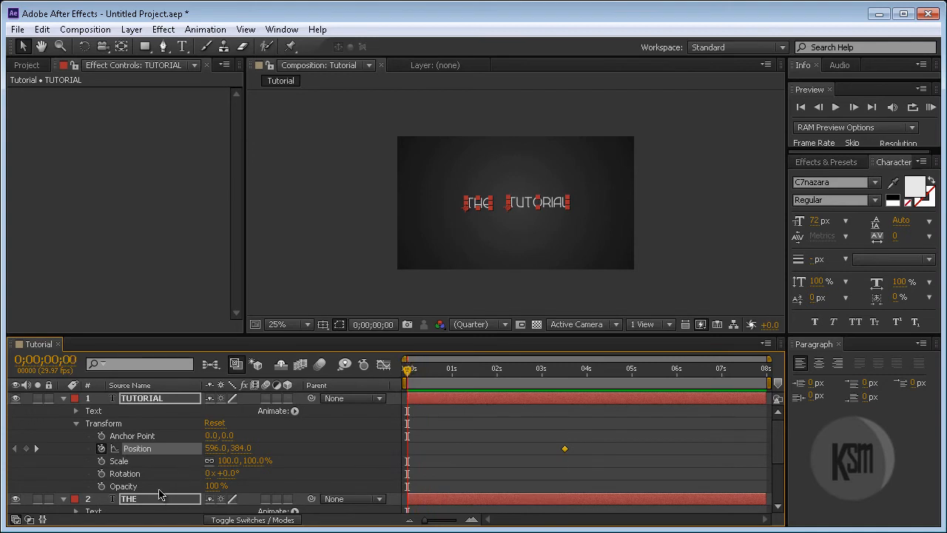
{"action": "left_click", "coordinate": [152, 402]}
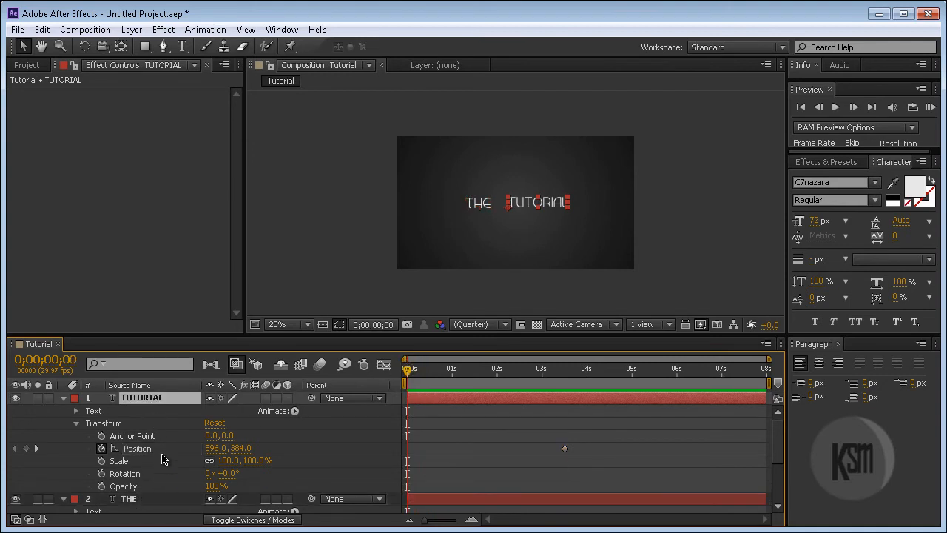
{"action": "left_click", "coordinate": [147, 498], "text": "ctrl"}
{"action": "left_click", "coordinate": [155, 402]}
{"action": "left_click_drag", "start_coordinate": [524, 207], "coordinate": [667, 196]}
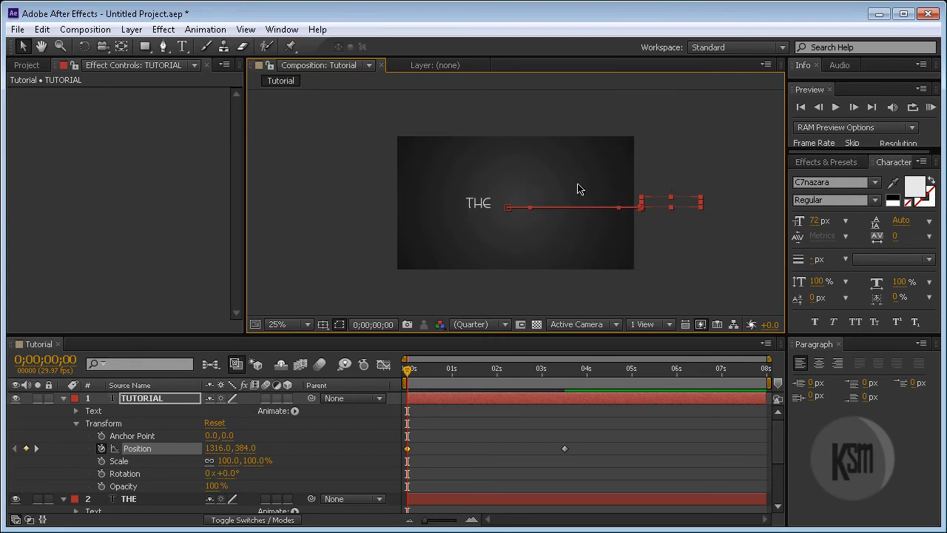
- At the same start time, move the THE layer horizontally out past the frame's left edge, to position -180, 388
{"action": "left_click", "coordinate": [133, 501]}
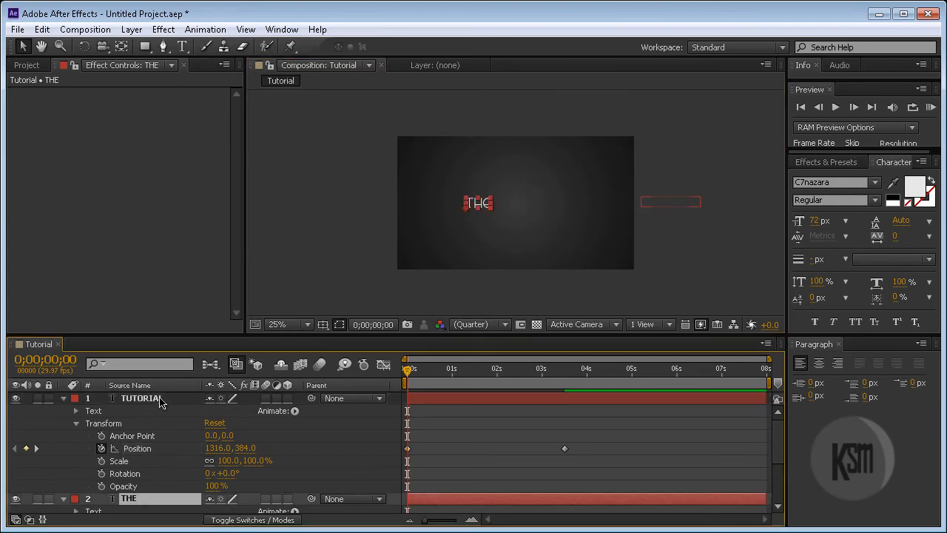
{"action": "left_click_drag", "start_coordinate": [482, 205], "coordinate": [382, 208]}
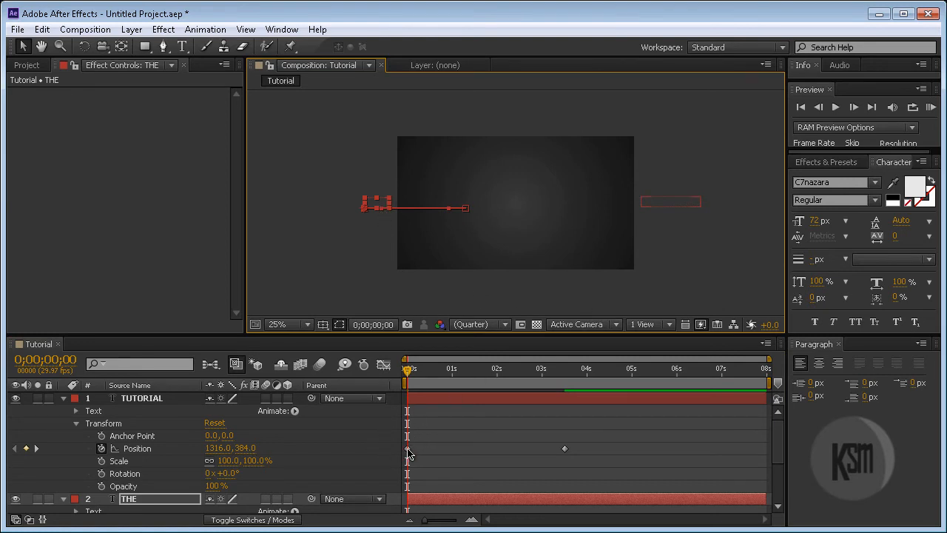
{"action": "mouse_move", "coordinate": [779, 435]}
{"action": "left_mouse_down"}
{"action": "mouse_move", "coordinate": [782, 466]}
{"action": "mouse_move", "coordinate": [784, 427]}
{"action": "left_mouse_up"}
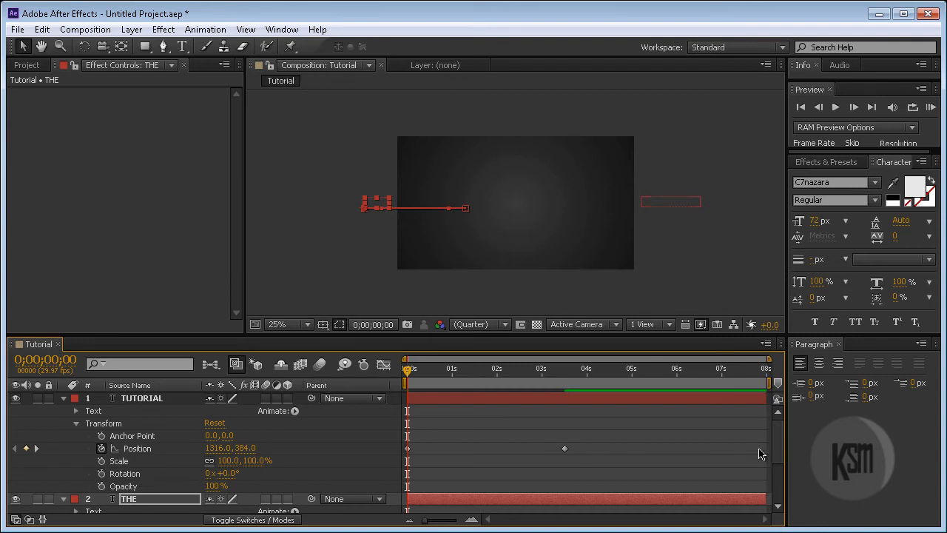
{"action": "mouse_move", "coordinate": [779, 438]}
{"action": "left_mouse_down"}
{"action": "mouse_move", "coordinate": [783, 481]}
{"action": "mouse_move", "coordinate": [779, 435]}
{"action": "left_mouse_up"}
- Play the composition from the start to check both words sliding into the centre, and stop the preview
{"action": "left_click", "coordinate": [418, 372]}
{"action": "left_click_drag", "start_coordinate": [419, 375], "coordinate": [407, 391]}
{"action": "left_click", "coordinate": [835, 107]}
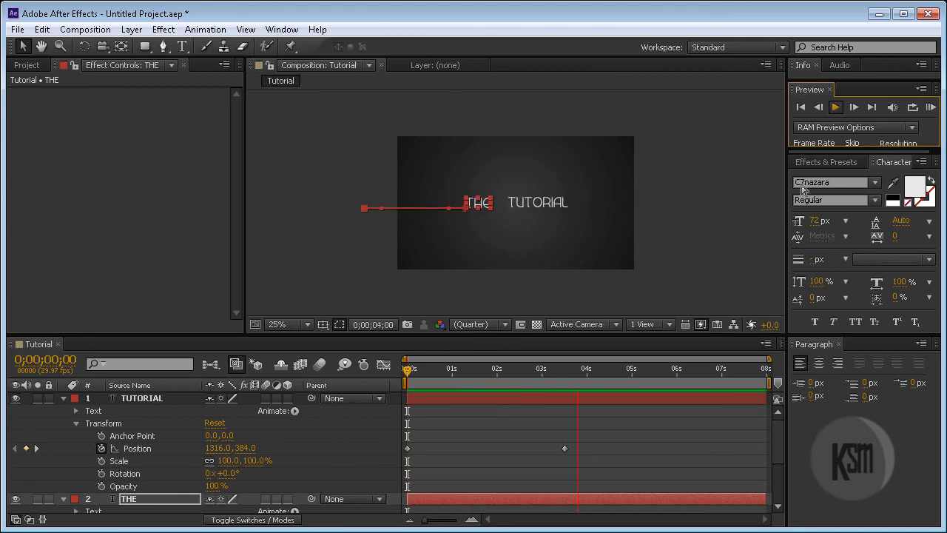
{"action": "left_click", "coordinate": [835, 106]}
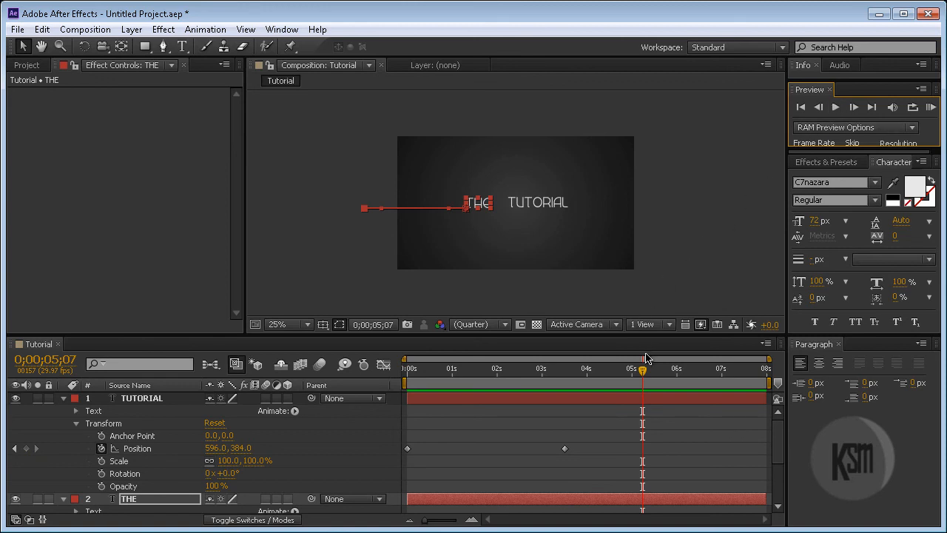
- Return the current time to 0;00;00;00 and collapse the properties of the TUTORIAL and THE layers
{"action": "left_click_drag", "start_coordinate": [642, 378], "coordinate": [408, 368]}
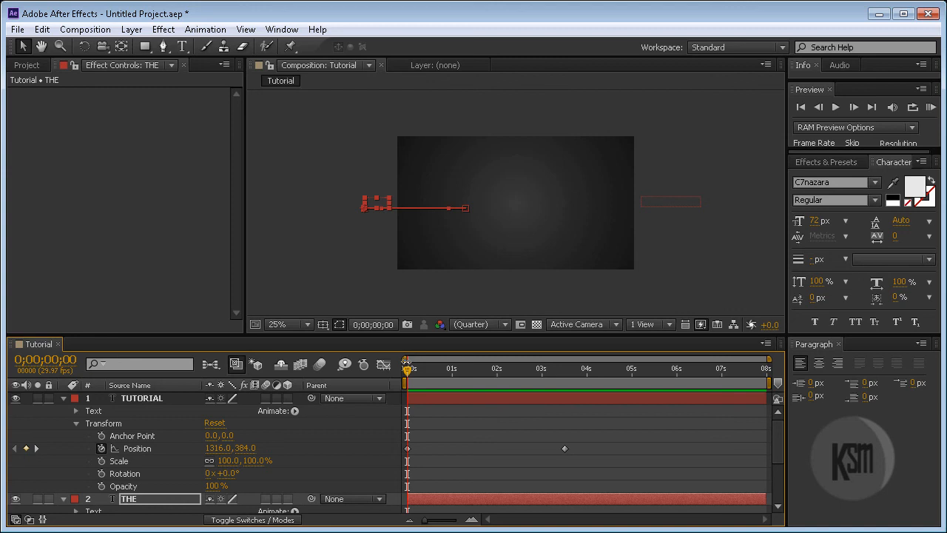
{"action": "left_click", "coordinate": [64, 398]}
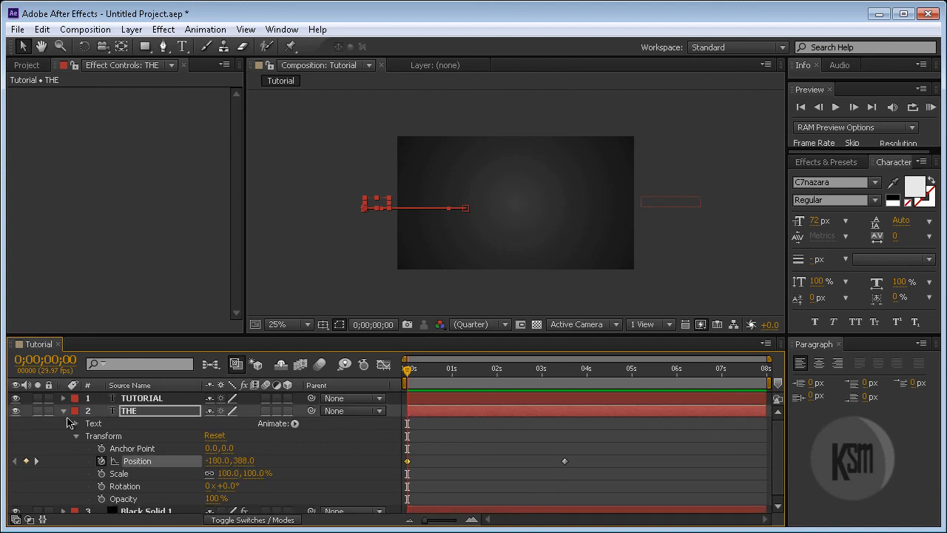
{"action": "left_click", "coordinate": [64, 410]}
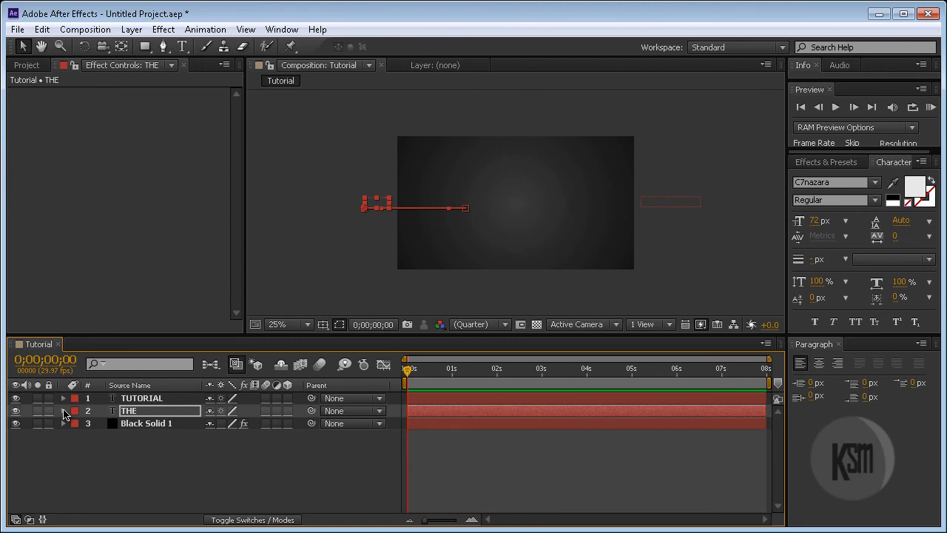